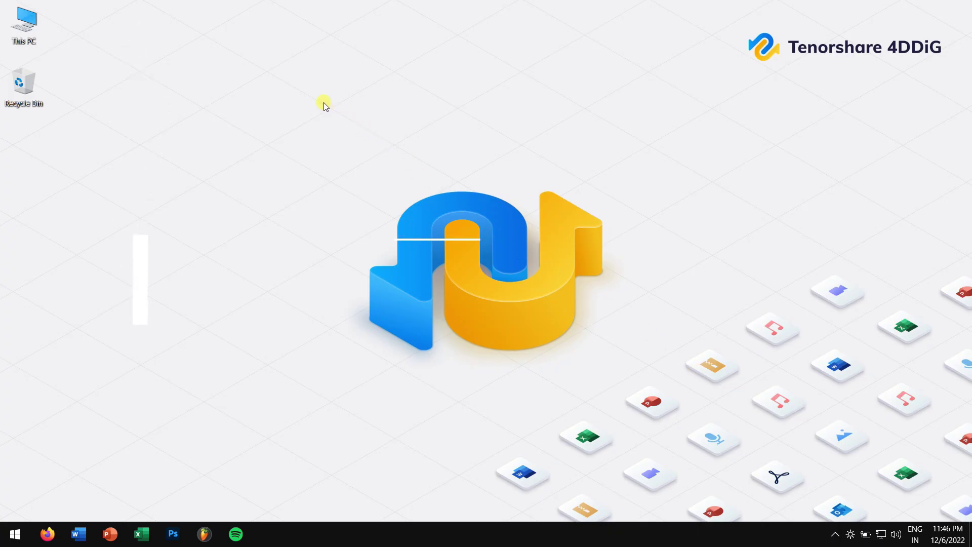
Refresh the desktop and open Device Manager from a Start search
right_click(324, 104)
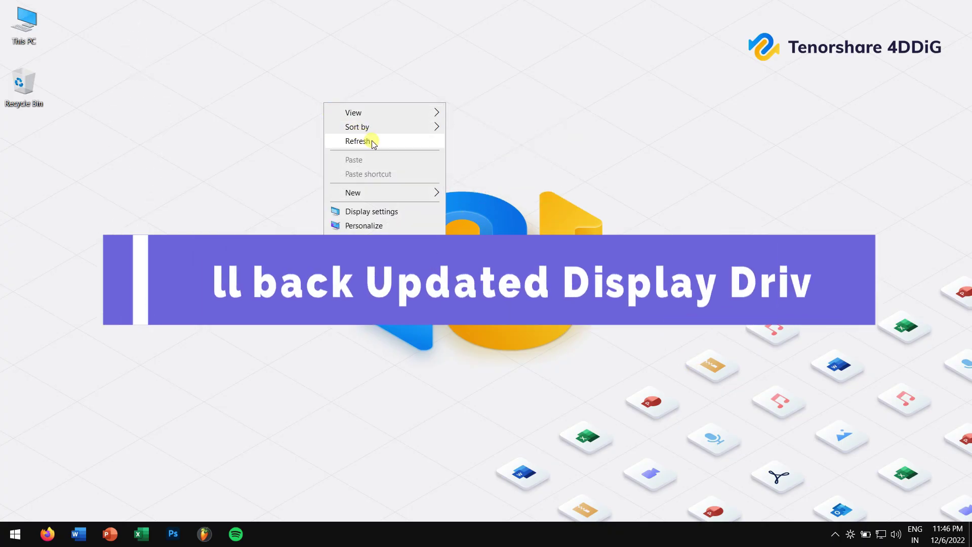
click(371, 143)
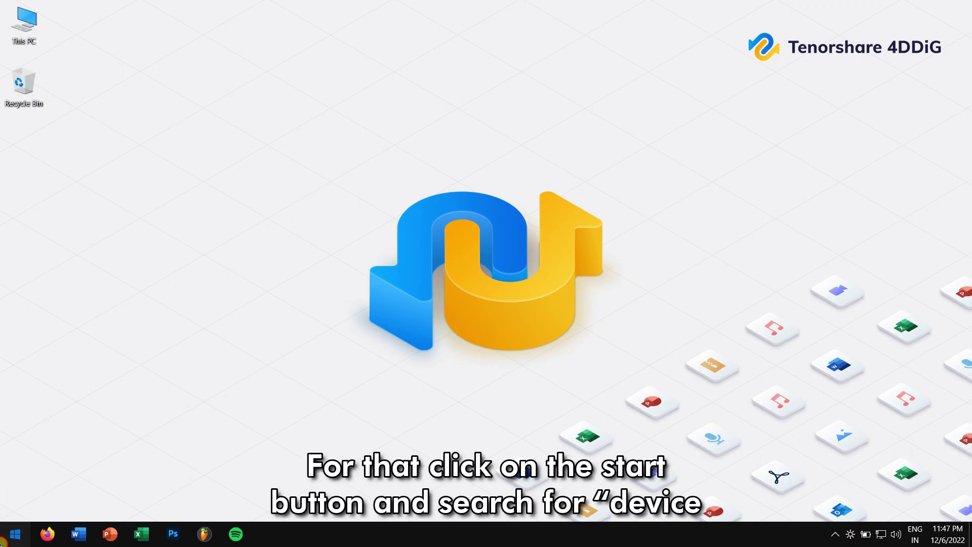
click(15, 534)
text(devi)
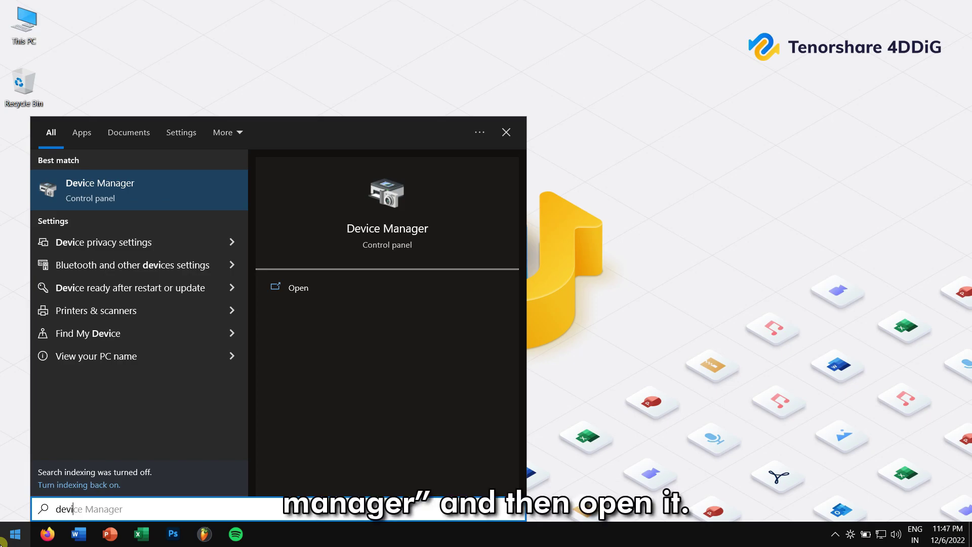
key(Return)
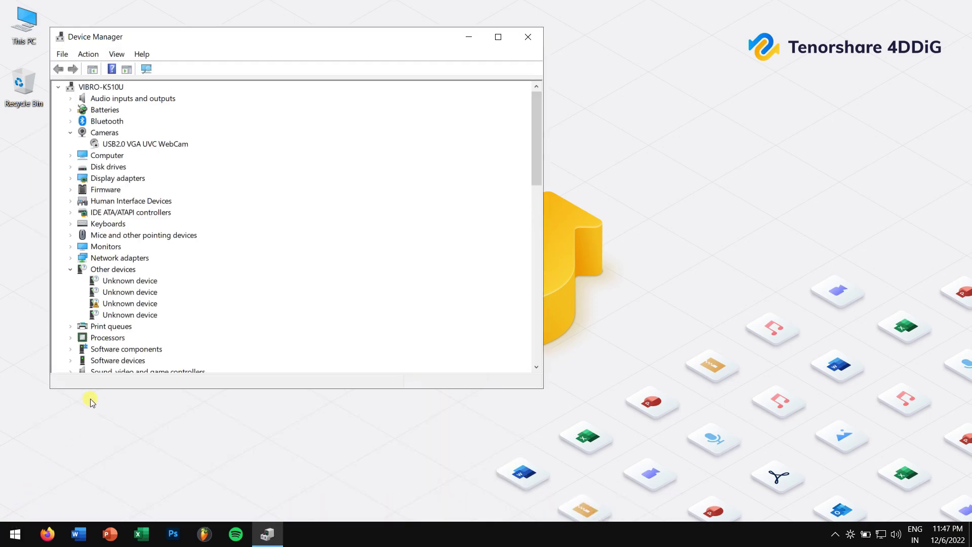
Show the Driver tab of the Intel(R) UHD Graphics 620 adapter's properties
click(71, 179)
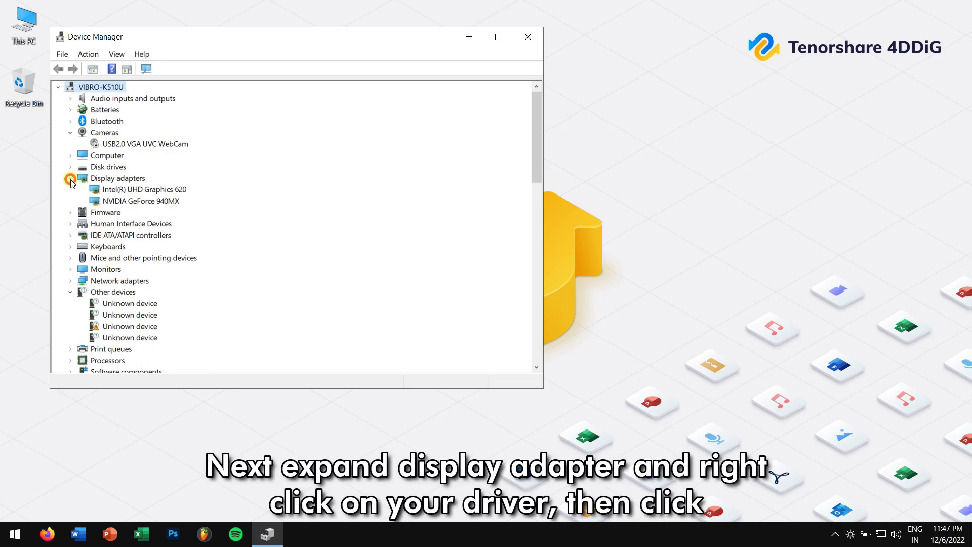
right_click(137, 189)
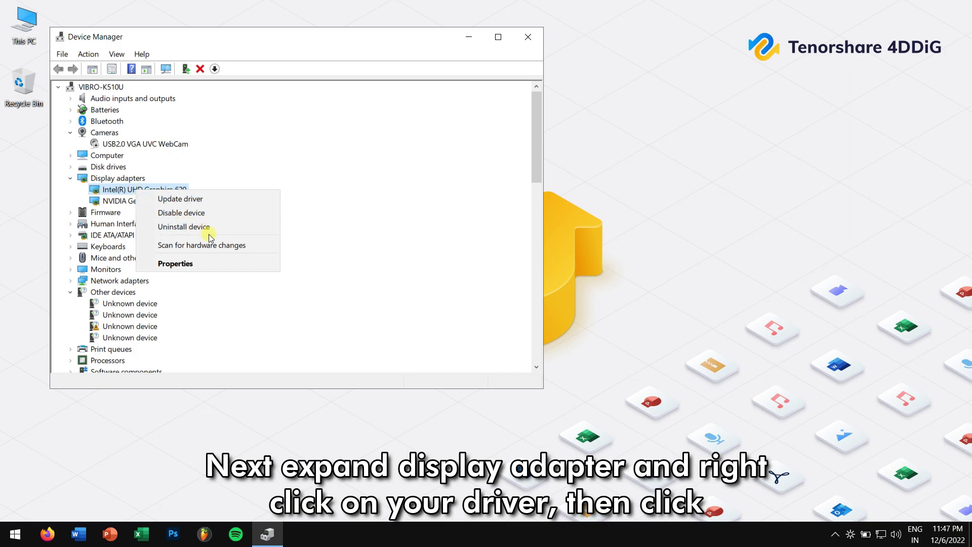
click(249, 265)
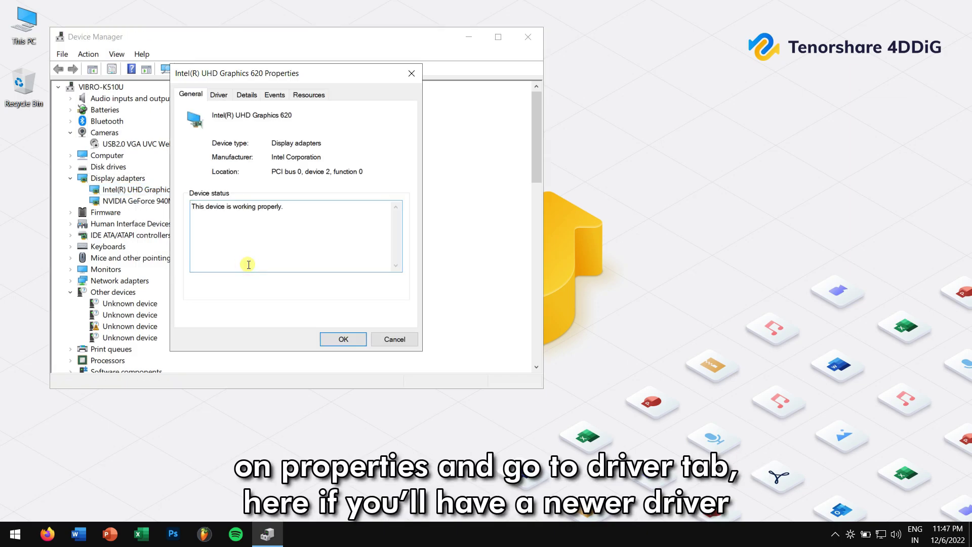
click(219, 95)
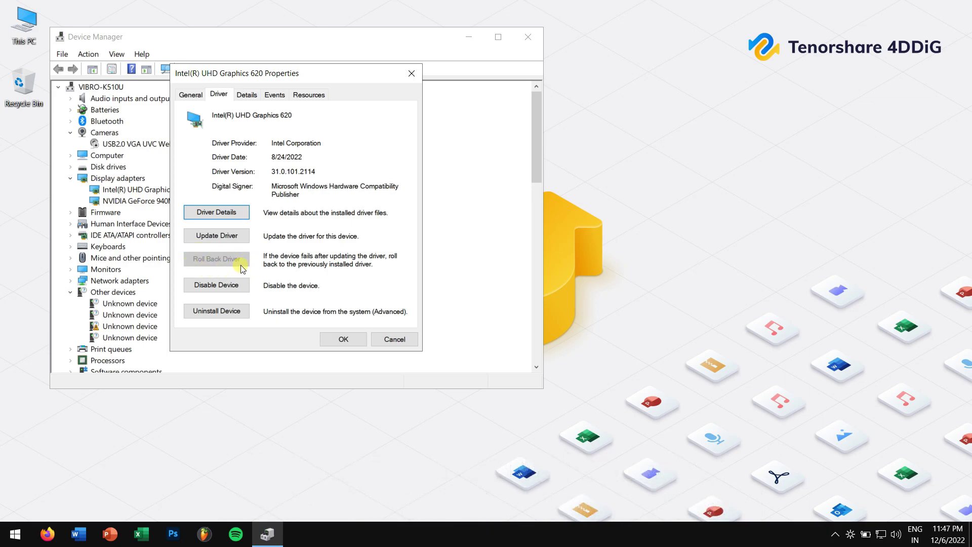
Cancel the adapter properties, close Device Manager, and refresh the desktop
click(394, 339)
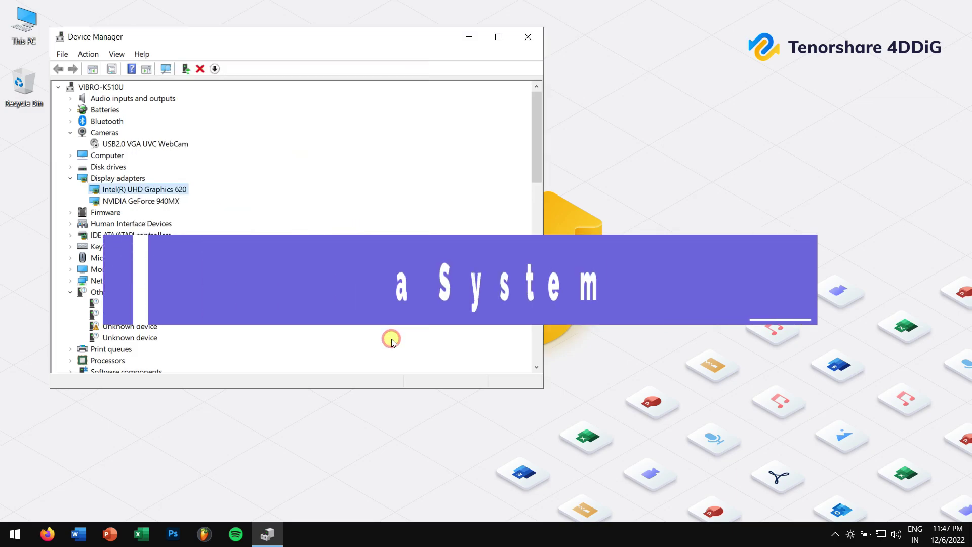
click(528, 37)
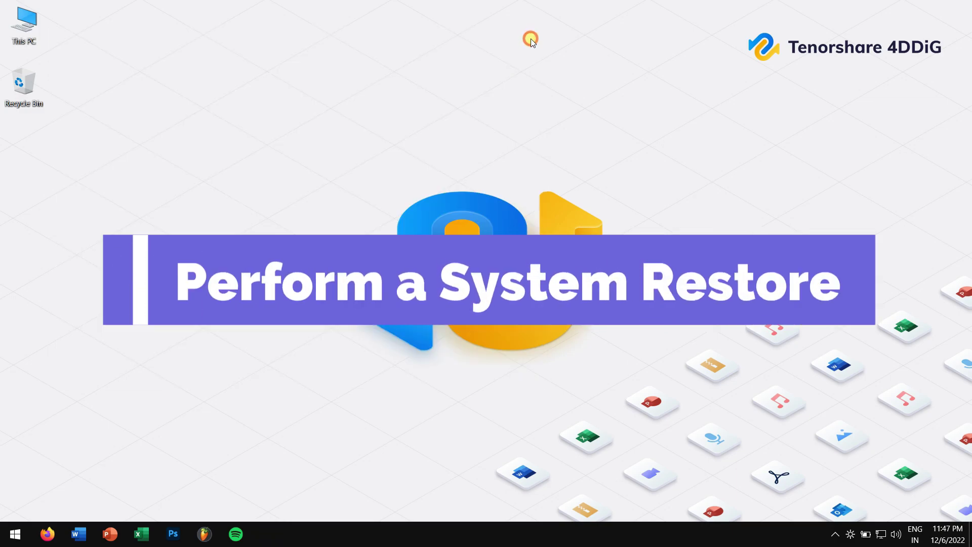
right_click(187, 145)
click(245, 187)
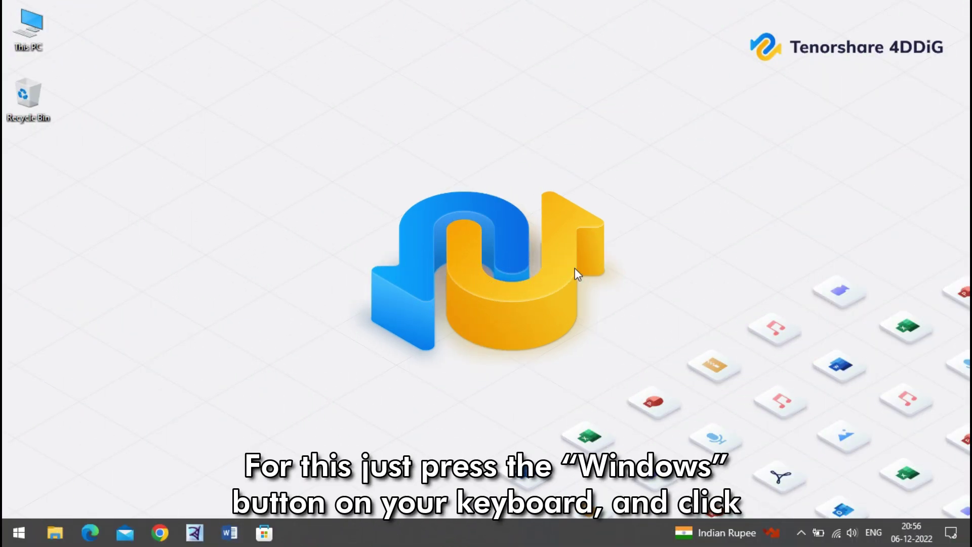
Go to Settings > System > About for this PC
key(super)
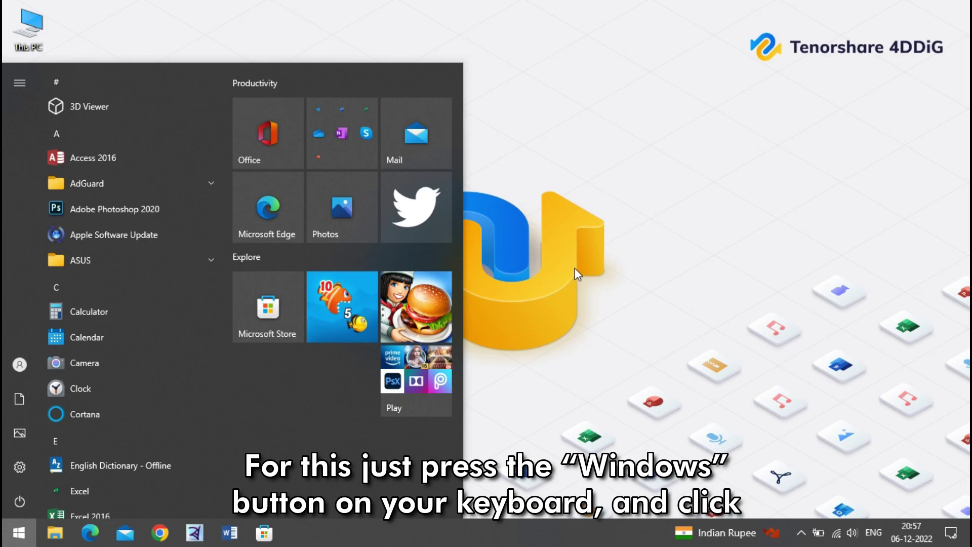
click(20, 465)
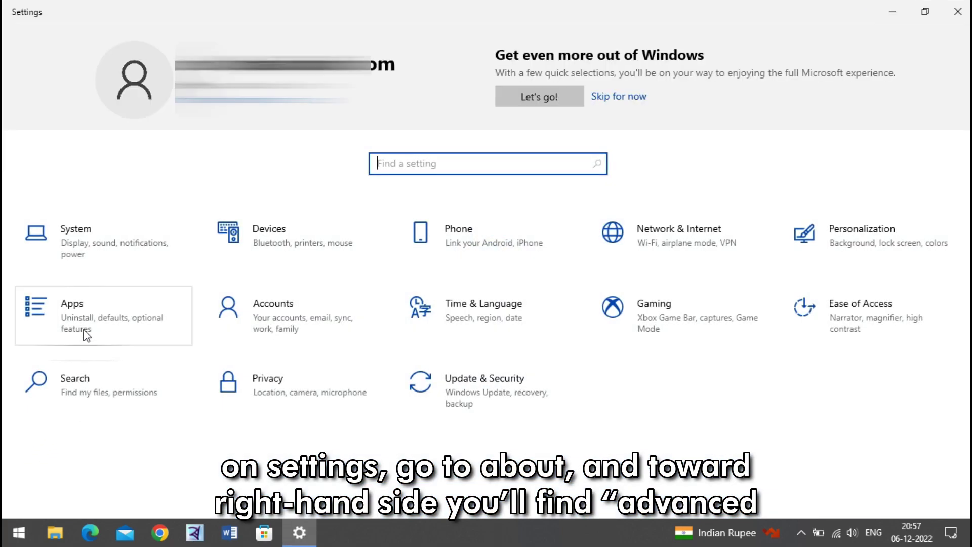
click(128, 243)
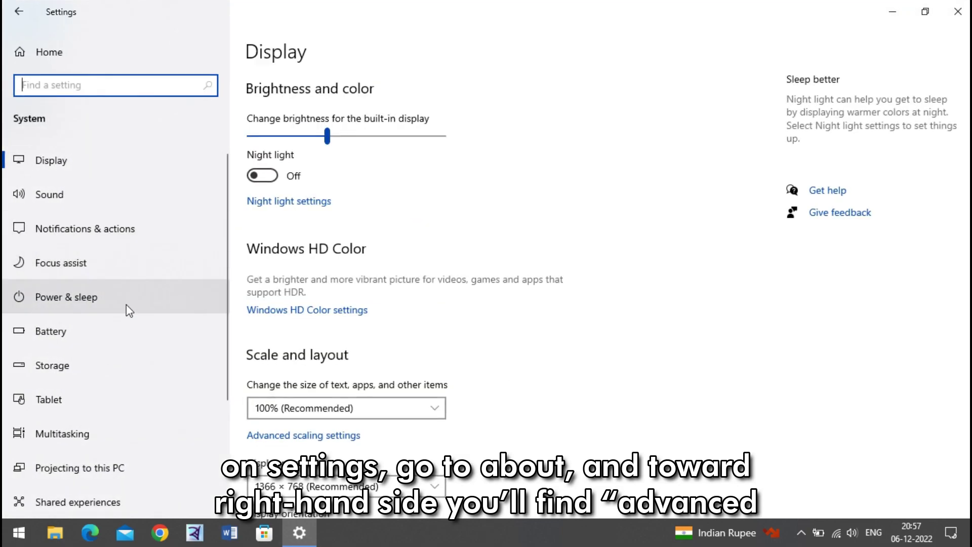
scroll(127, 311, down, 5)
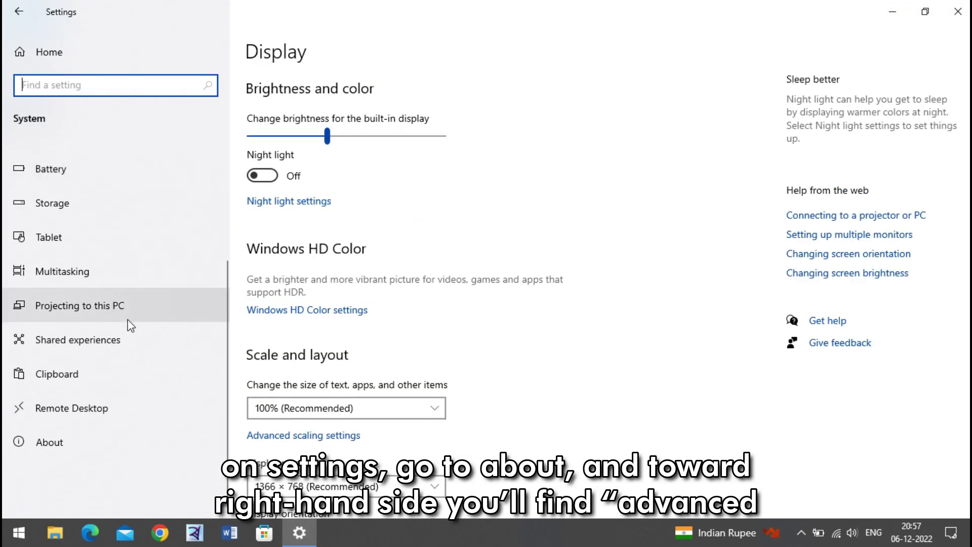
click(80, 439)
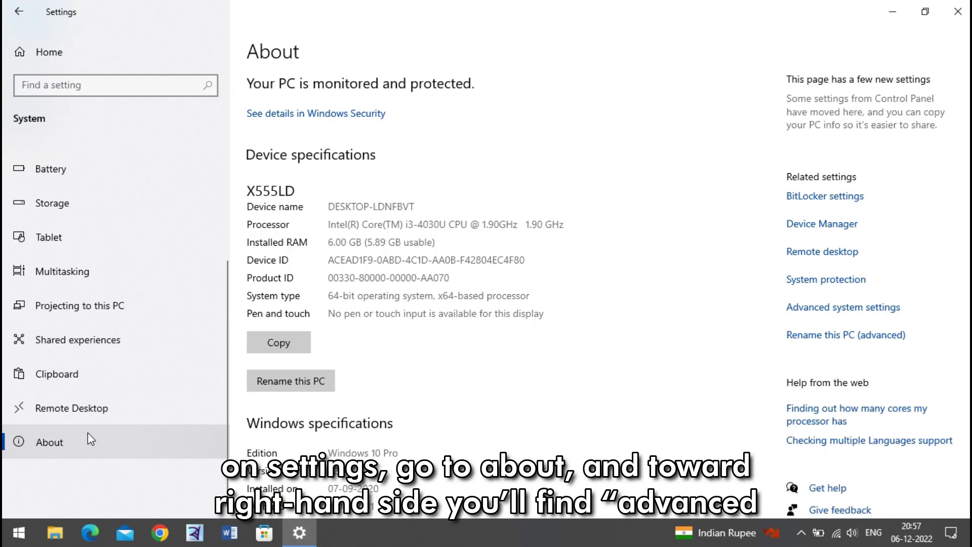
Launch System Restore from the System Protection tab of System Properties
click(831, 311)
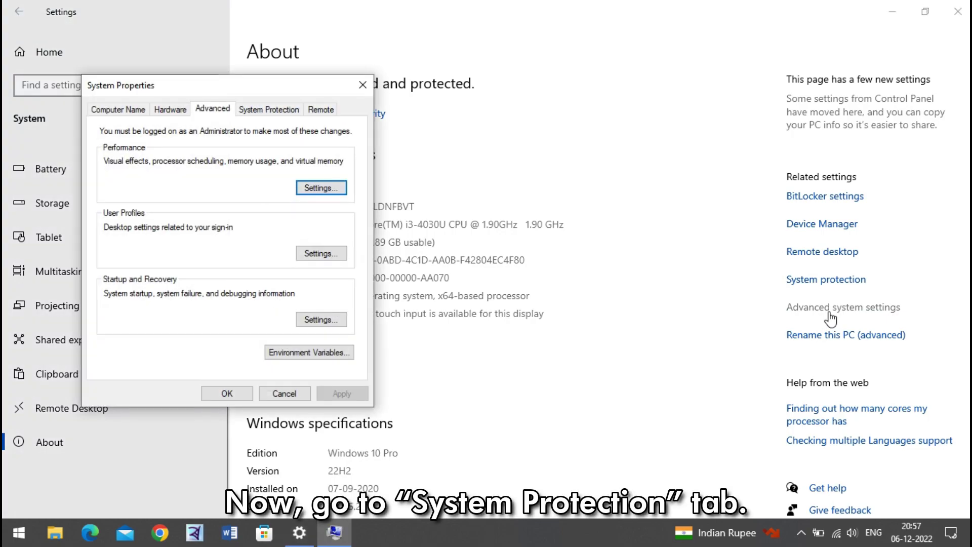
click(267, 109)
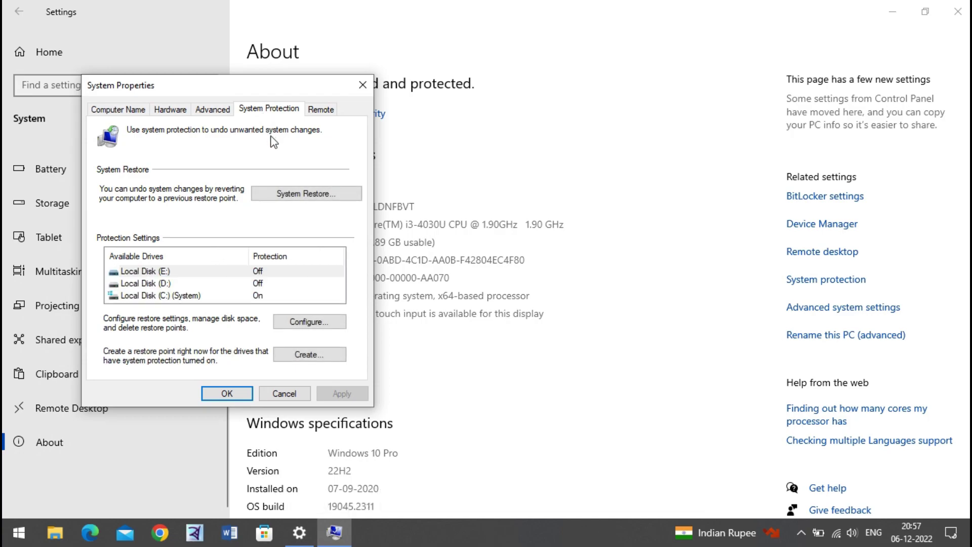
click(293, 194)
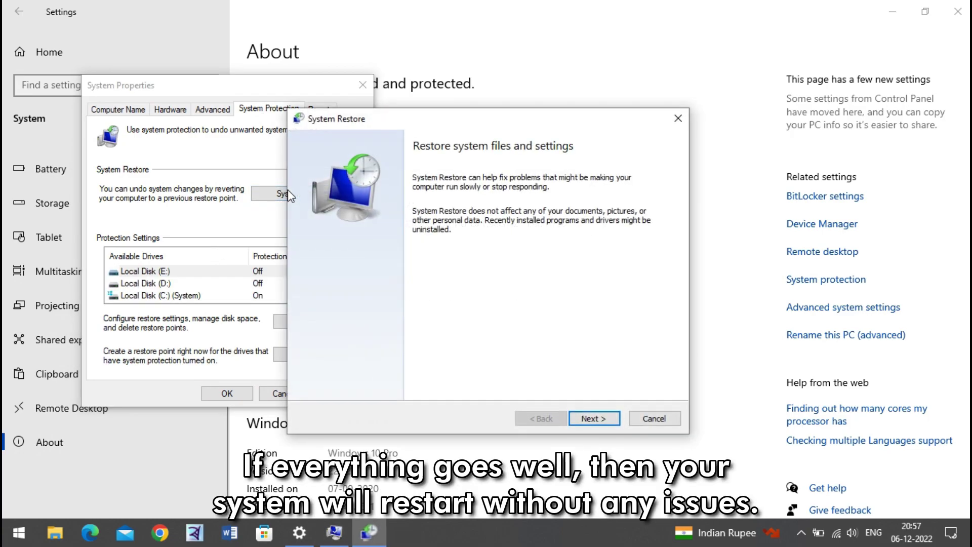
Select the Windows Modules Installer restore point, then cancel and close System Properties
click(593, 419)
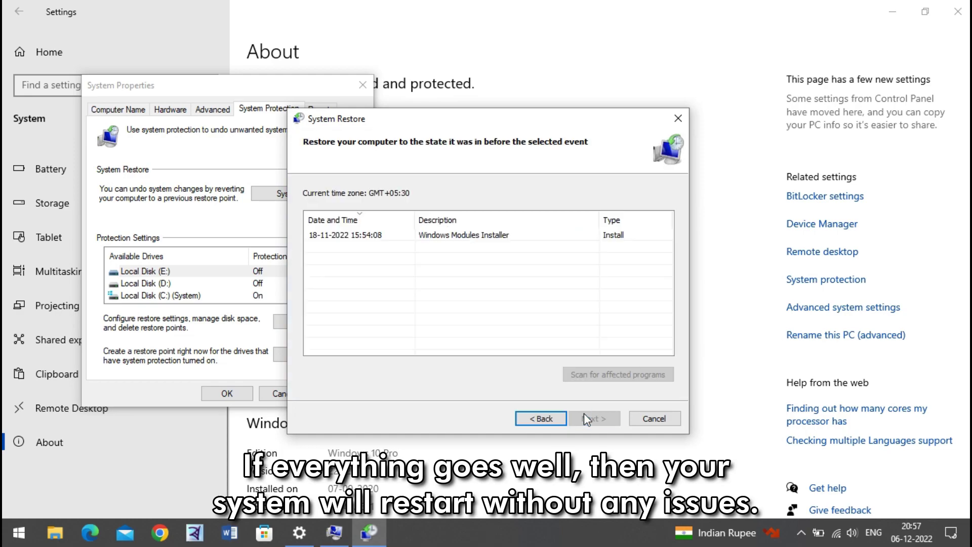
click(438, 235)
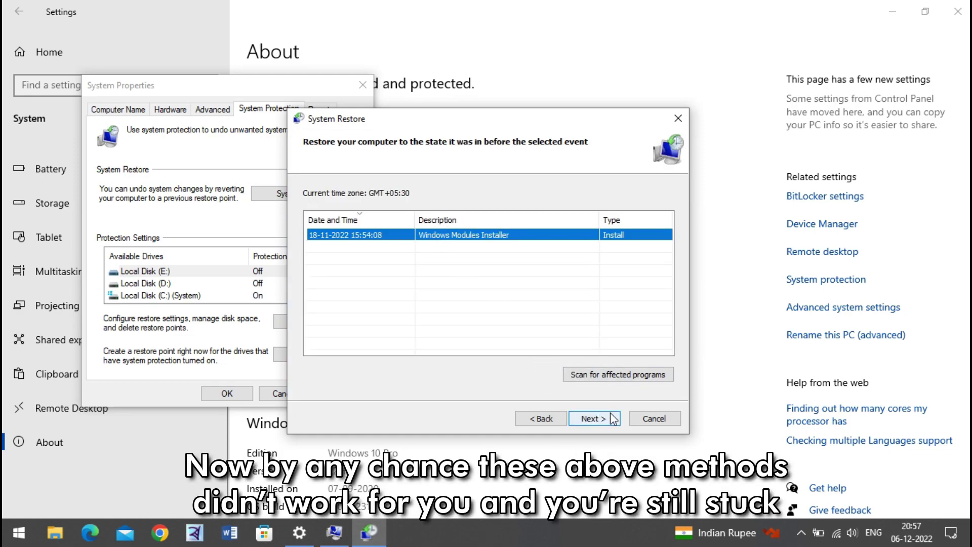
click(654, 418)
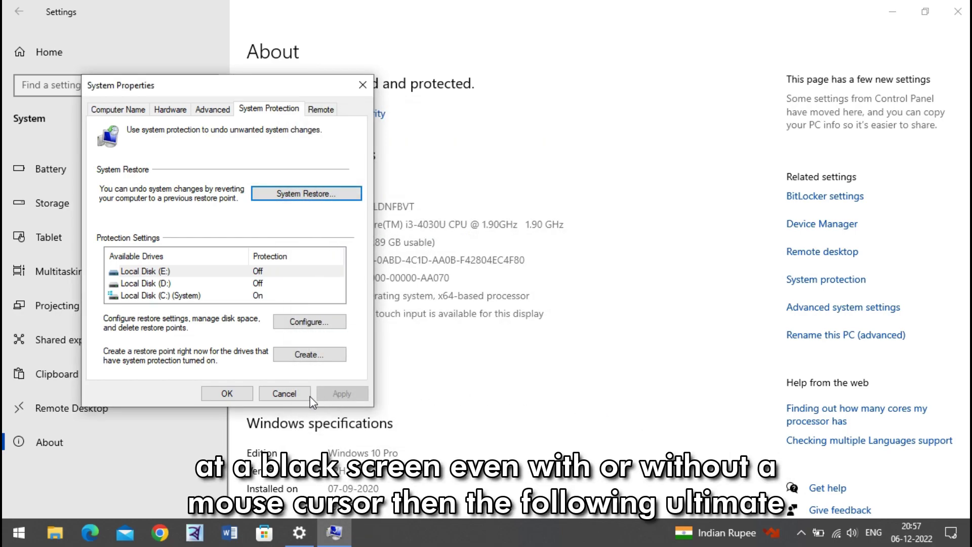
click(284, 394)
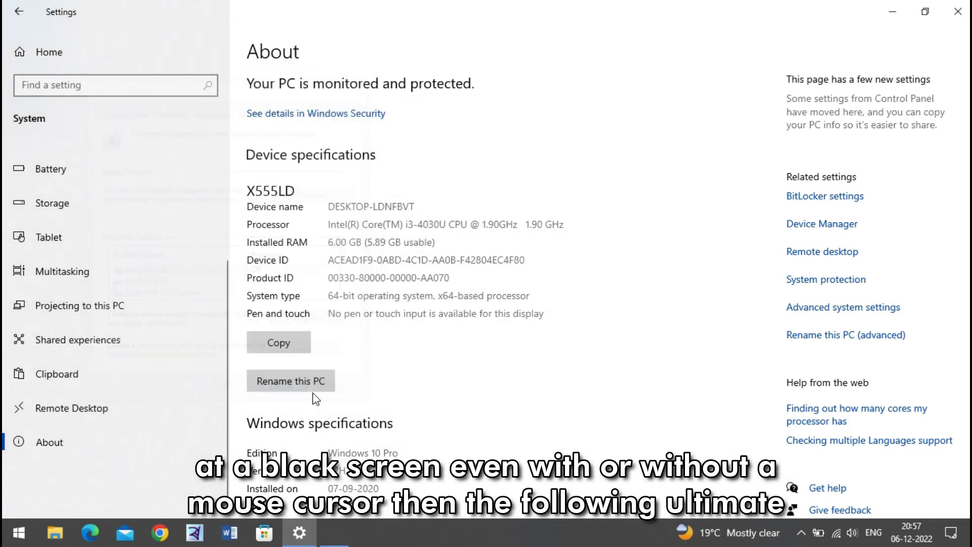
Close Settings, refresh the desktop, browse the 4DDiG Boot Genius page, then minimize Firefox
click(958, 11)
right_click(175, 262)
click(165, 313)
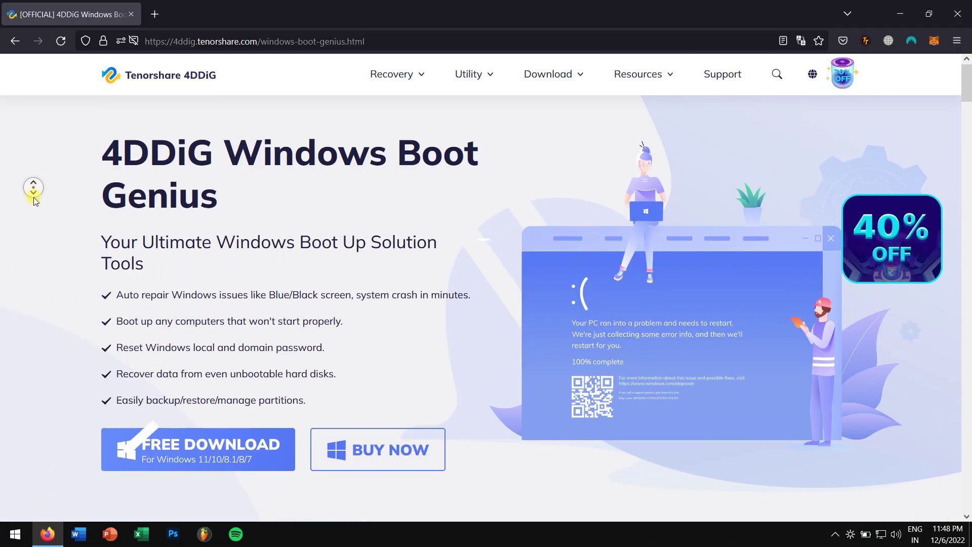
scroll(33, 190, down, 3)
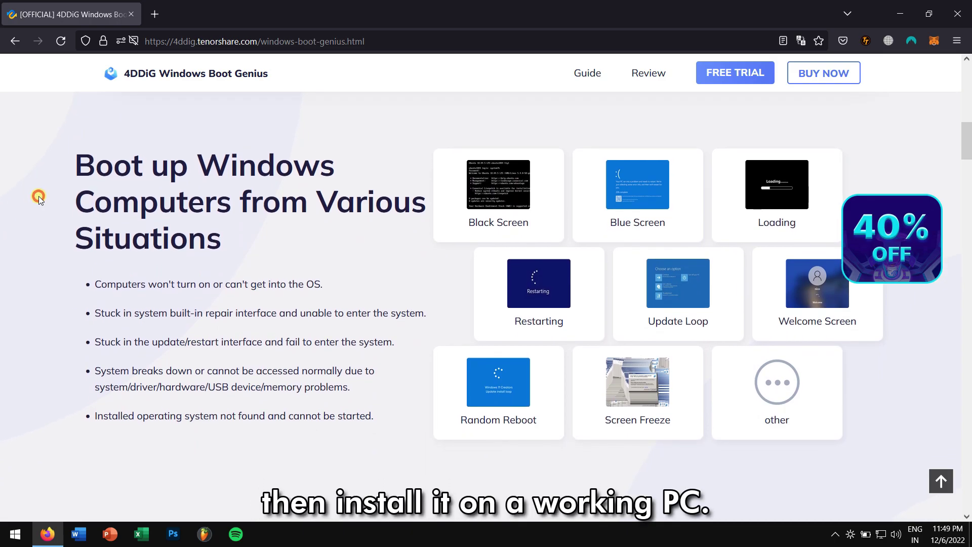
click(38, 196)
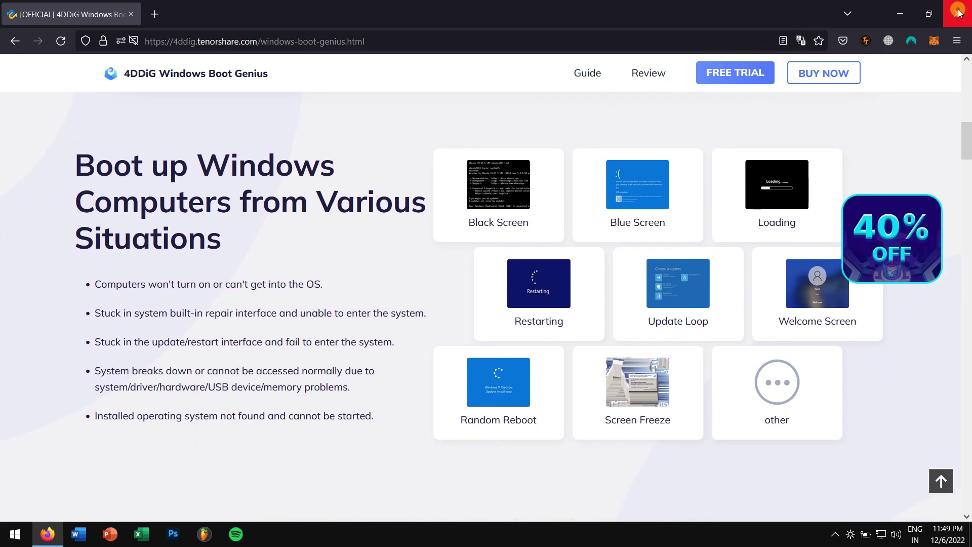
click(900, 13)
Start a Boot Genius boot disk for Windows 10 (x64) on the SanDisk Cruzer Blade drive
key(super)
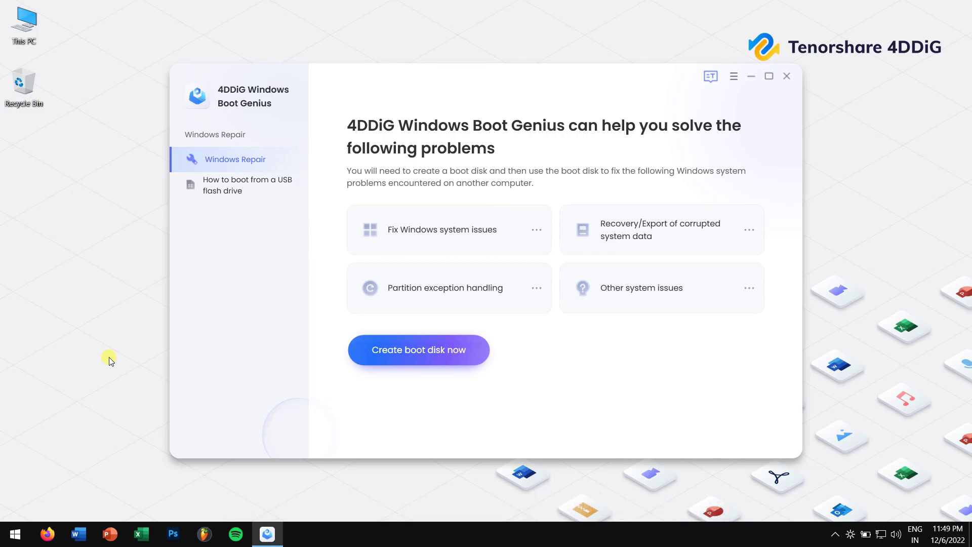
click(466, 350)
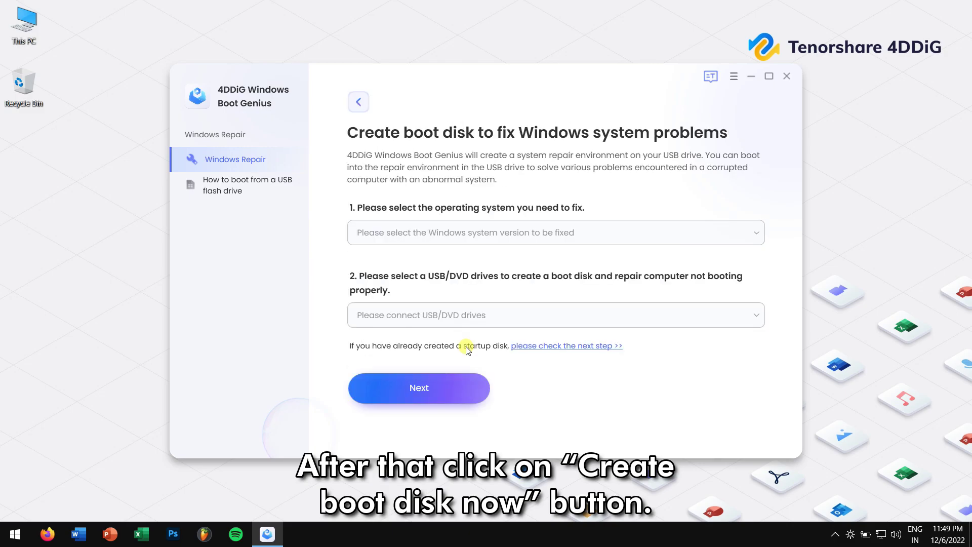
click(577, 232)
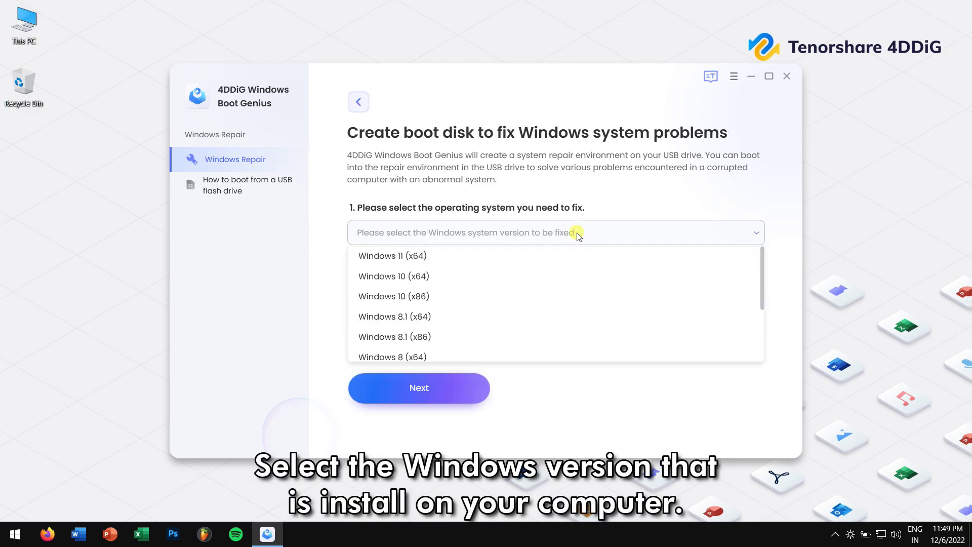
click(479, 276)
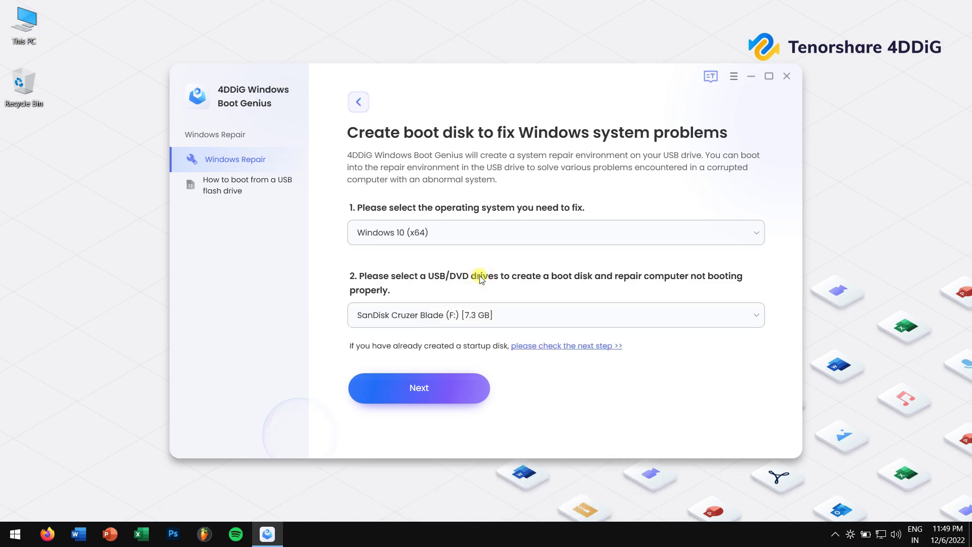
click(541, 315)
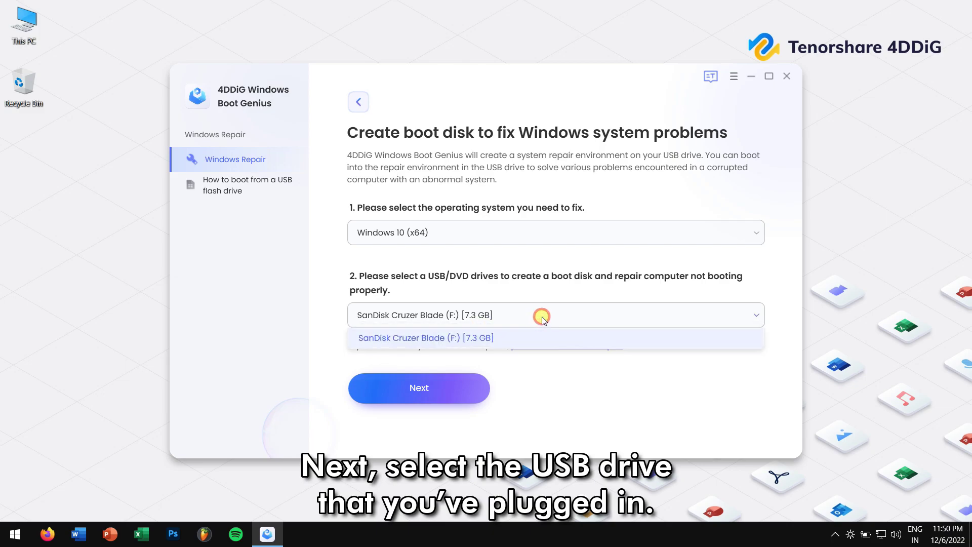
click(492, 340)
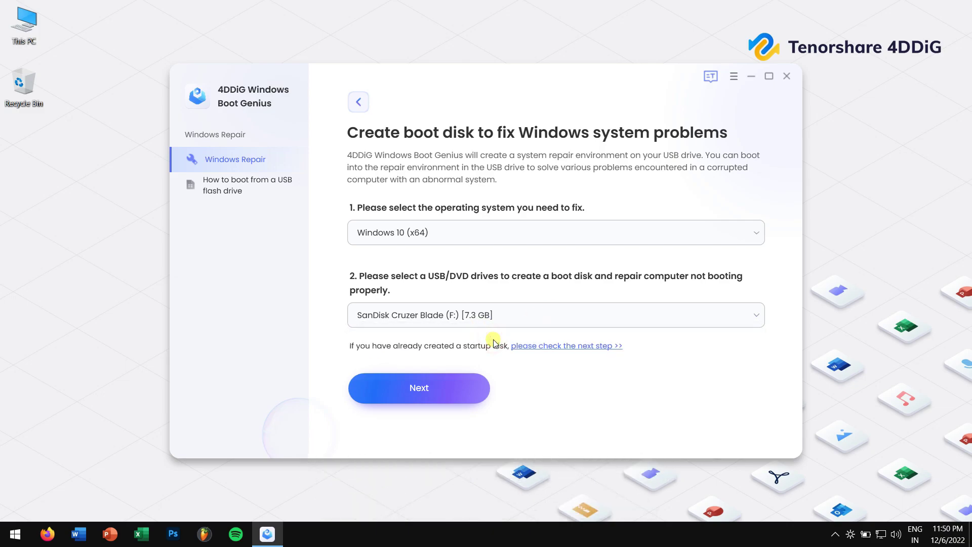
click(423, 390)
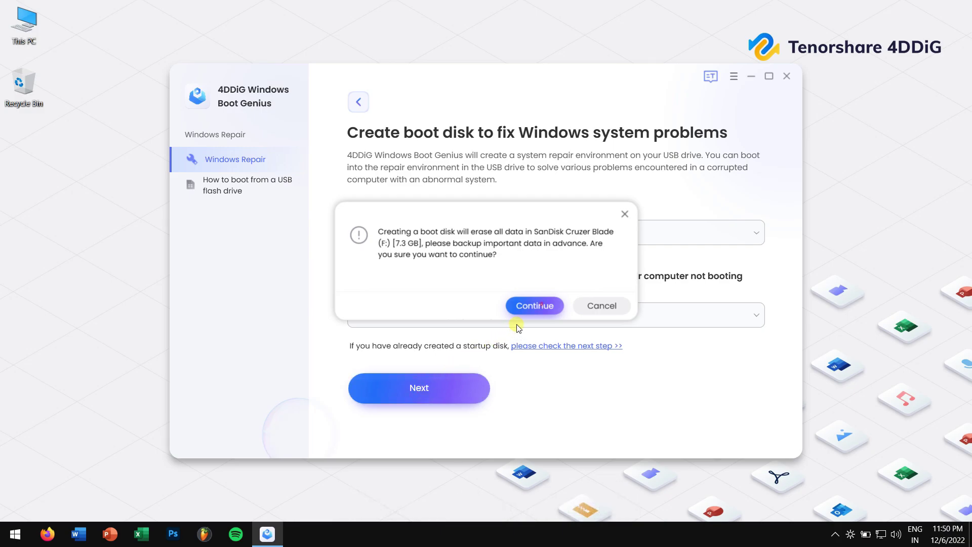
Confirm erasing the USB drive so the boot disk gets created
click(535, 306)
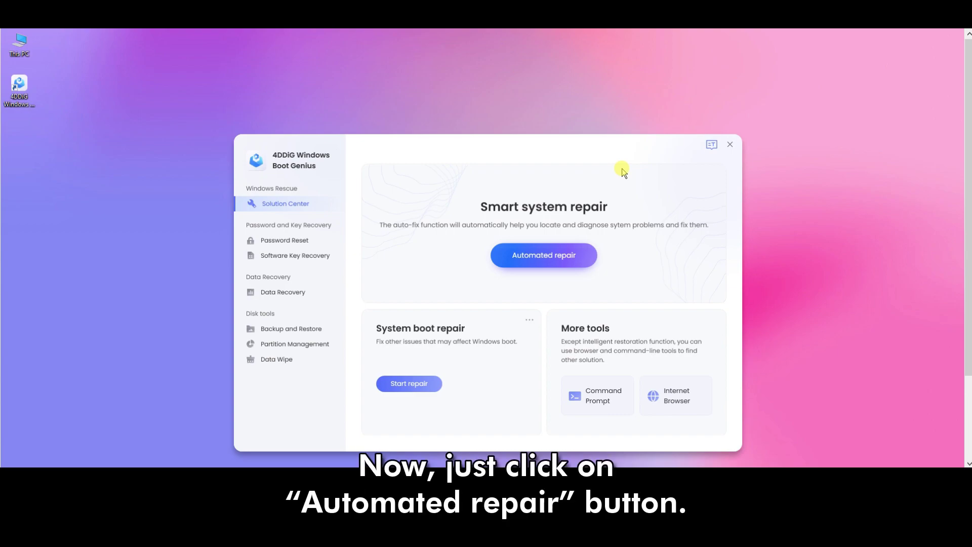
Run Automated repair on Local disk (C:) and restart once it completes
drag(553, 146, 495, 105)
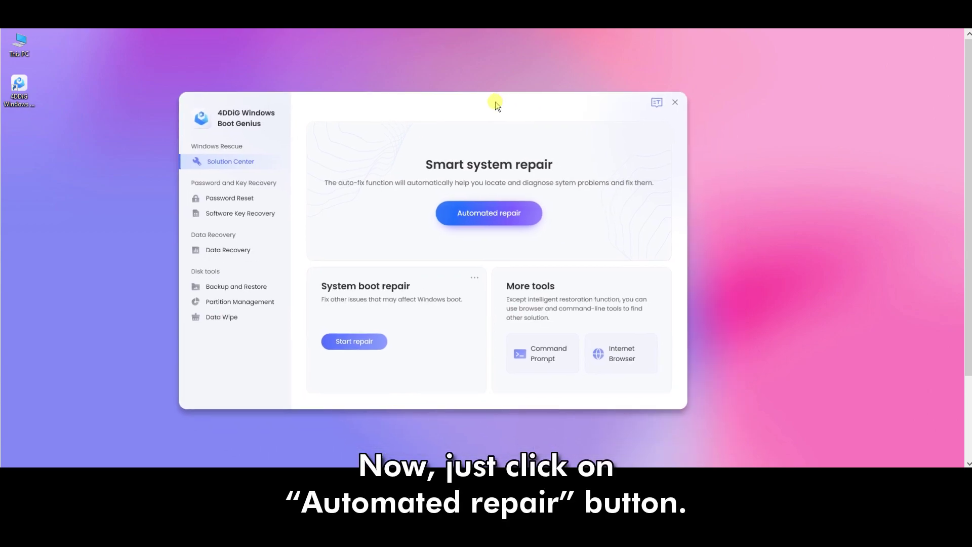
click(521, 213)
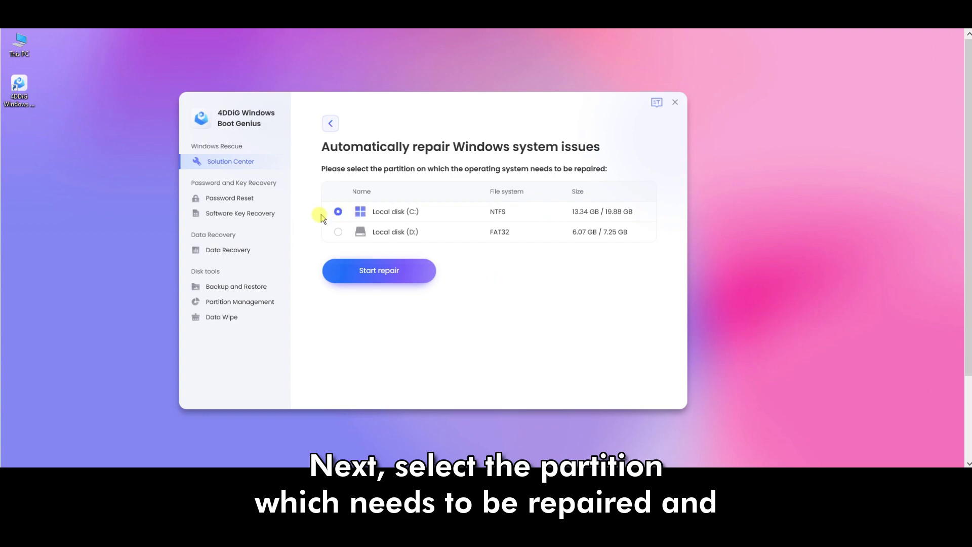
click(420, 274)
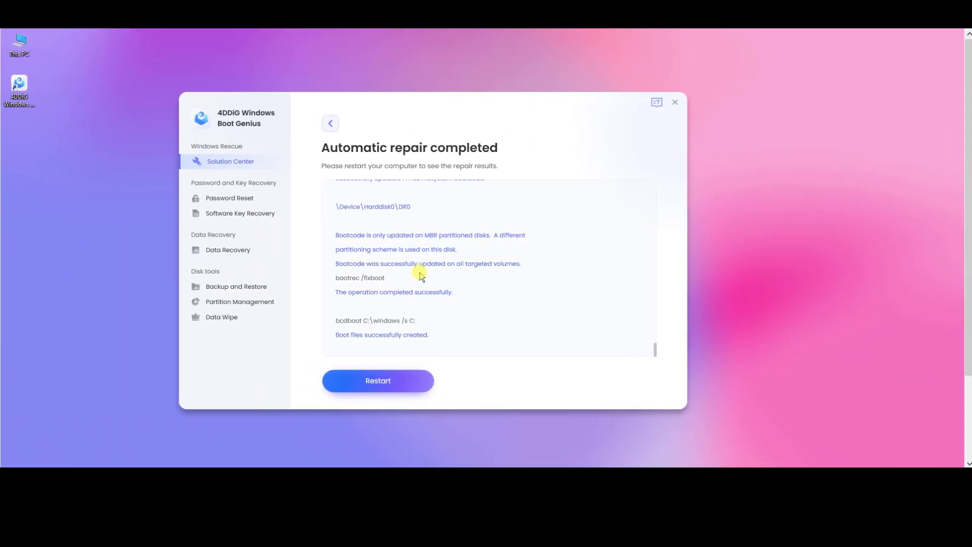
click(381, 380)
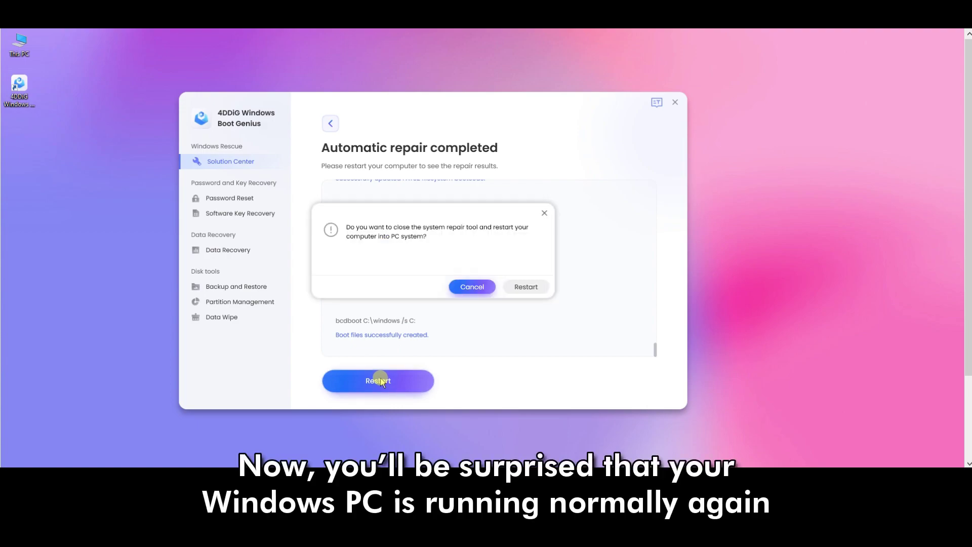